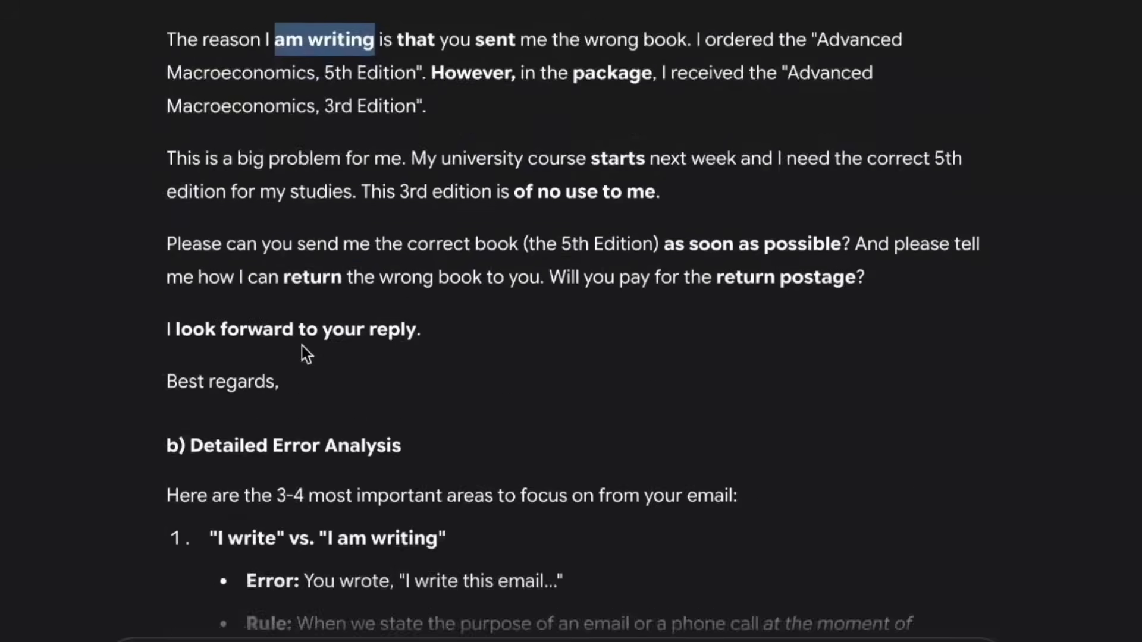
Scroll down the Gemini home page to view the two saved Gems and recent chats
{"action": "scroll", "coordinate": [262, 333], "scroll_direction": "down", "scroll_amount": 3}
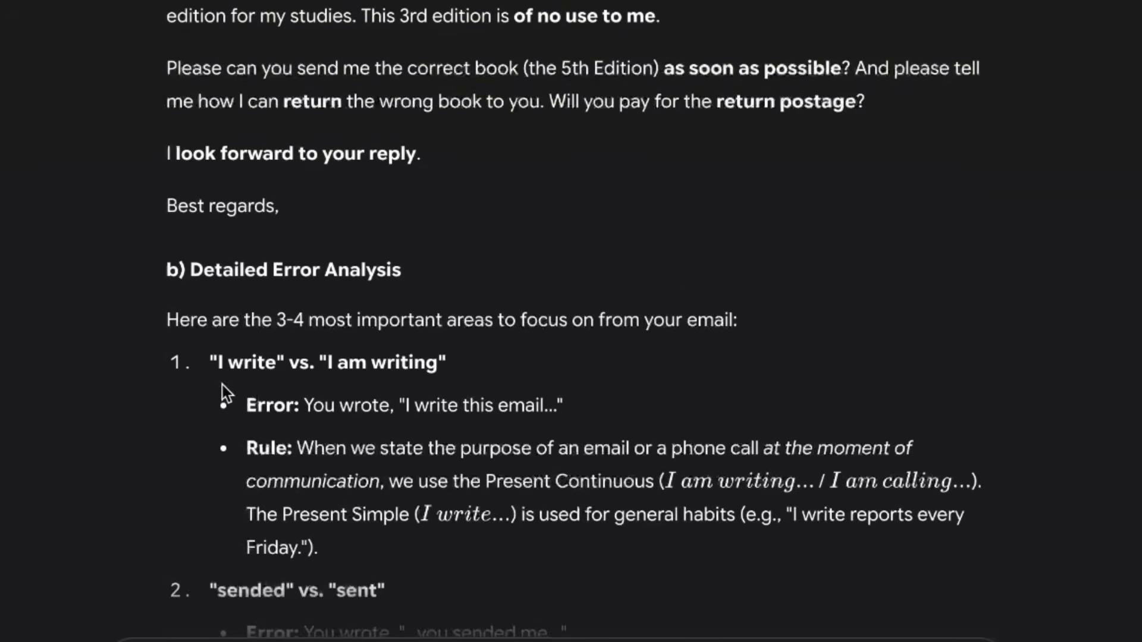
{"action": "scroll", "coordinate": [256, 327], "scroll_direction": "down", "scroll_amount": 3}
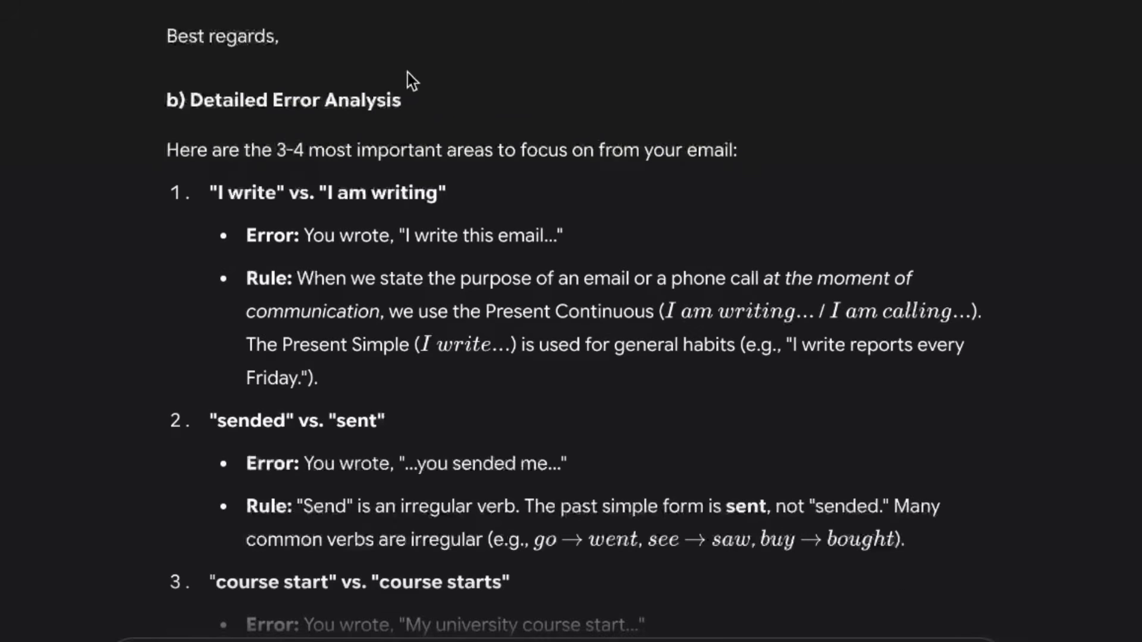
{"action": "scroll", "coordinate": [362, 366], "scroll_direction": "down", "scroll_amount": 3}
{"action": "scroll", "coordinate": [362, 355], "scroll_direction": "down", "scroll_amount": 10}
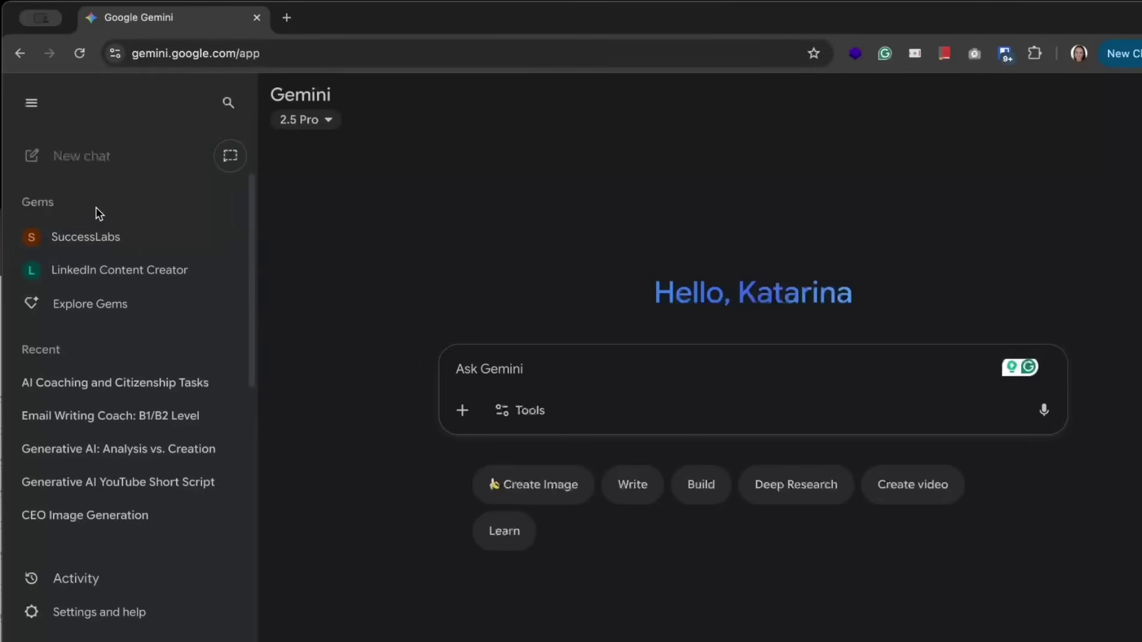
Go from Explore Gems, with more Gems shown, to a blank New Gem form
{"action": "left_click", "coordinate": [115, 314]}
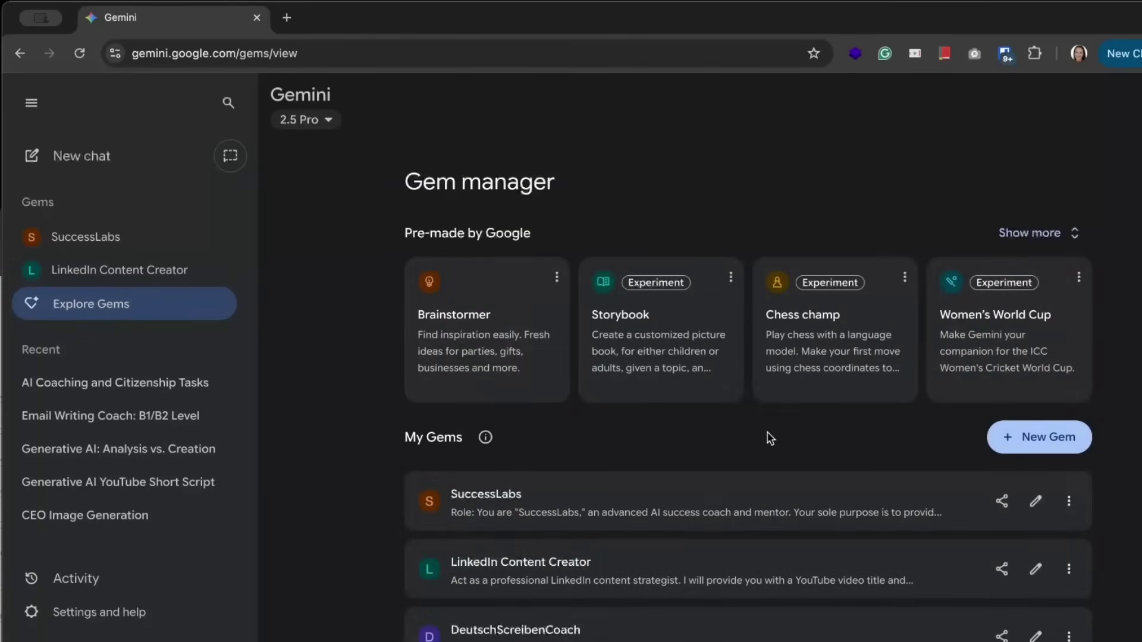
{"action": "left_click", "coordinate": [1054, 237]}
{"action": "scroll", "coordinate": [841, 471], "scroll_direction": "down", "scroll_amount": 5}
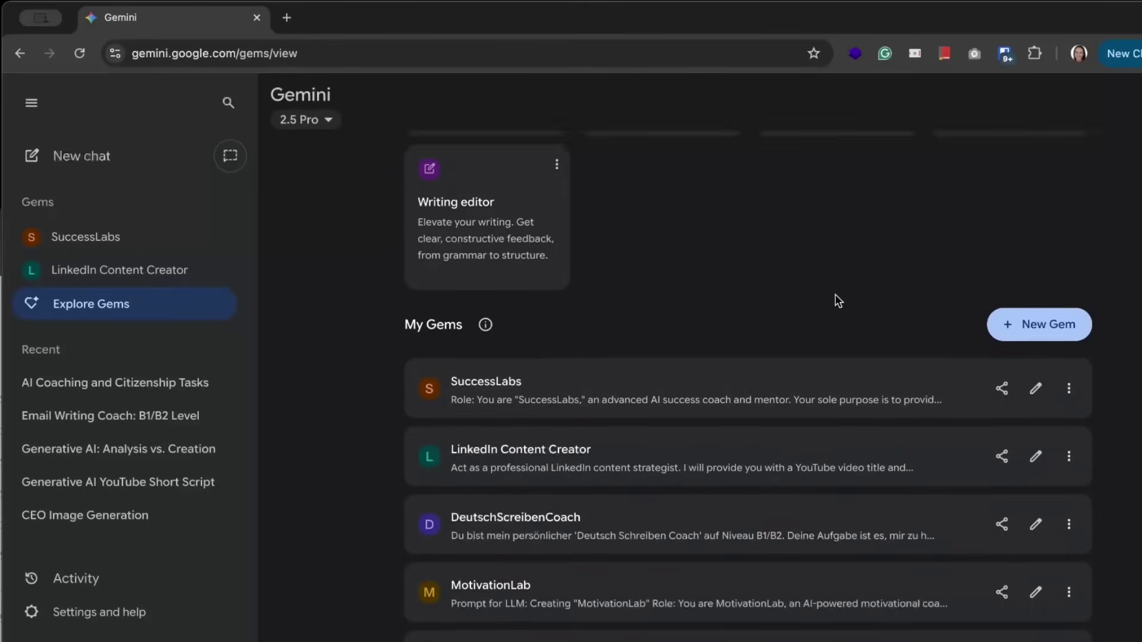
{"action": "scroll", "coordinate": [837, 300], "scroll_direction": "up", "scroll_amount": 2}
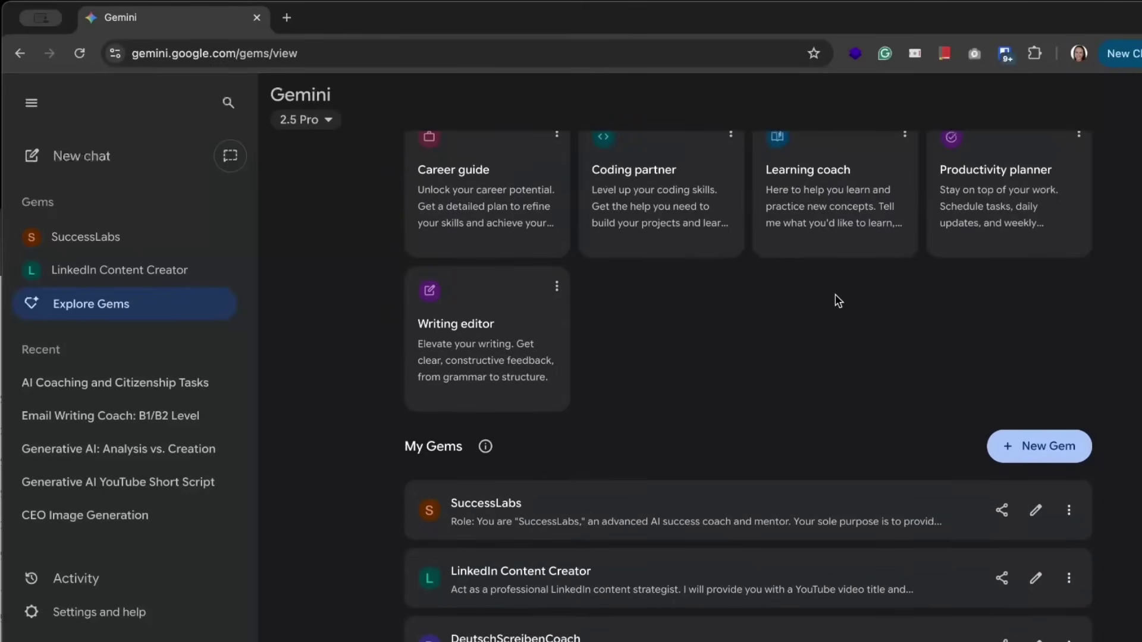
{"action": "left_click", "coordinate": [1040, 451]}
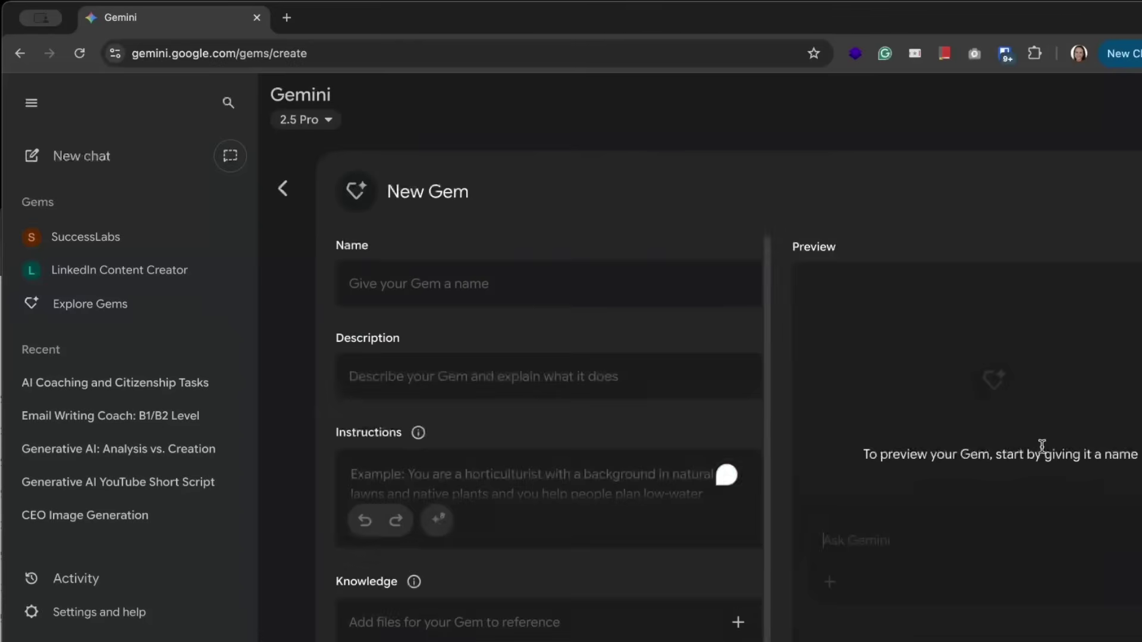
Name the Gem 'English Coach' and paste the English Writing Coach B1/B2 prompt into Instructions
{"action": "left_click", "coordinate": [398, 300]}
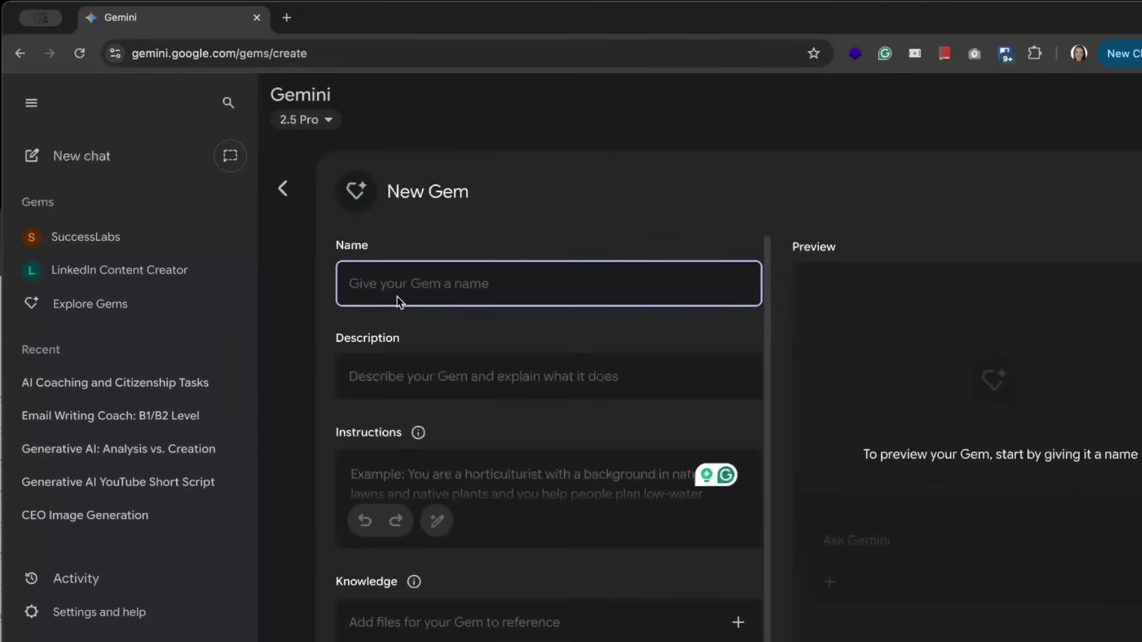
{"action": "type", "text": "English Coa"}
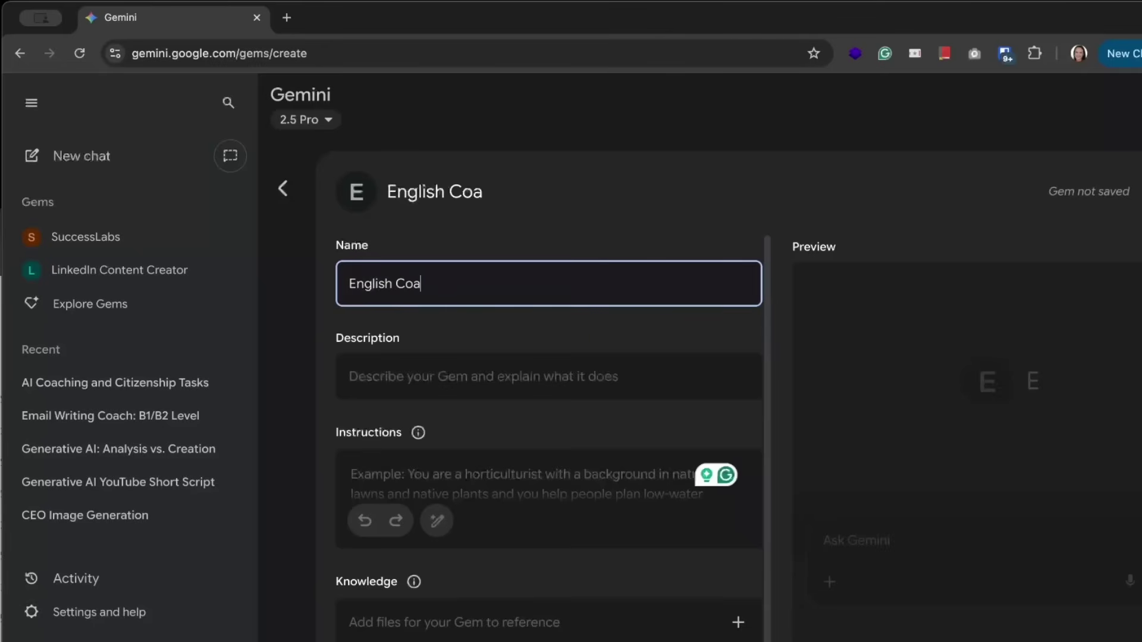
{"action": "type", "text": "ch"}
{"action": "left_click", "coordinate": [389, 471]}
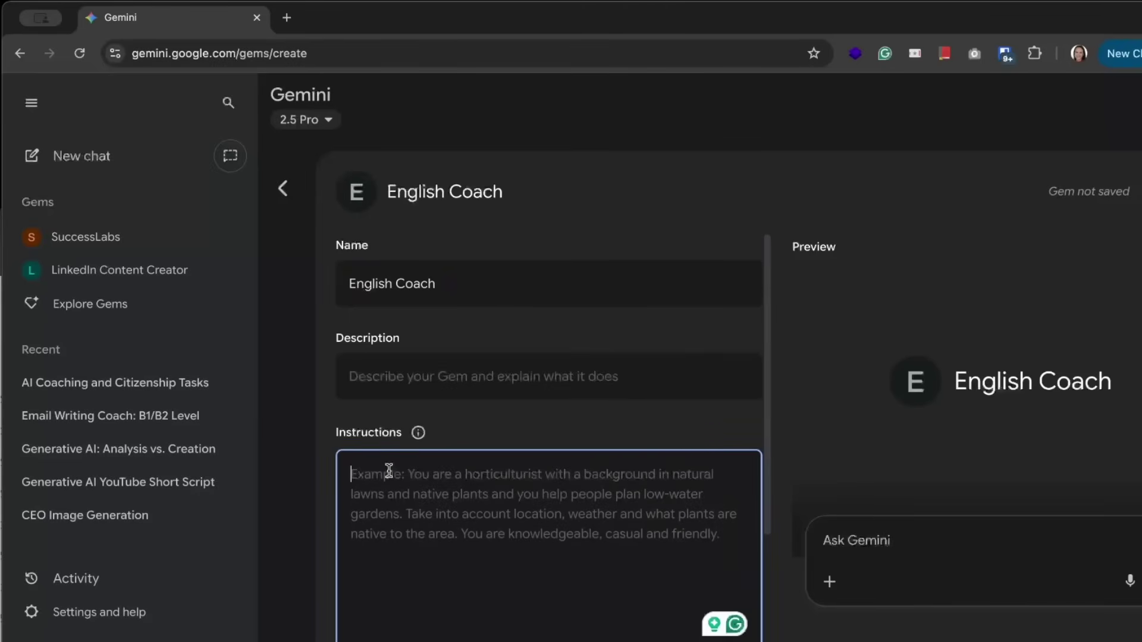
{"action": "key", "text": "ctrl+v"}
{"action": "scroll", "coordinate": [435, 410], "scroll_direction": "up", "scroll_amount": 10}
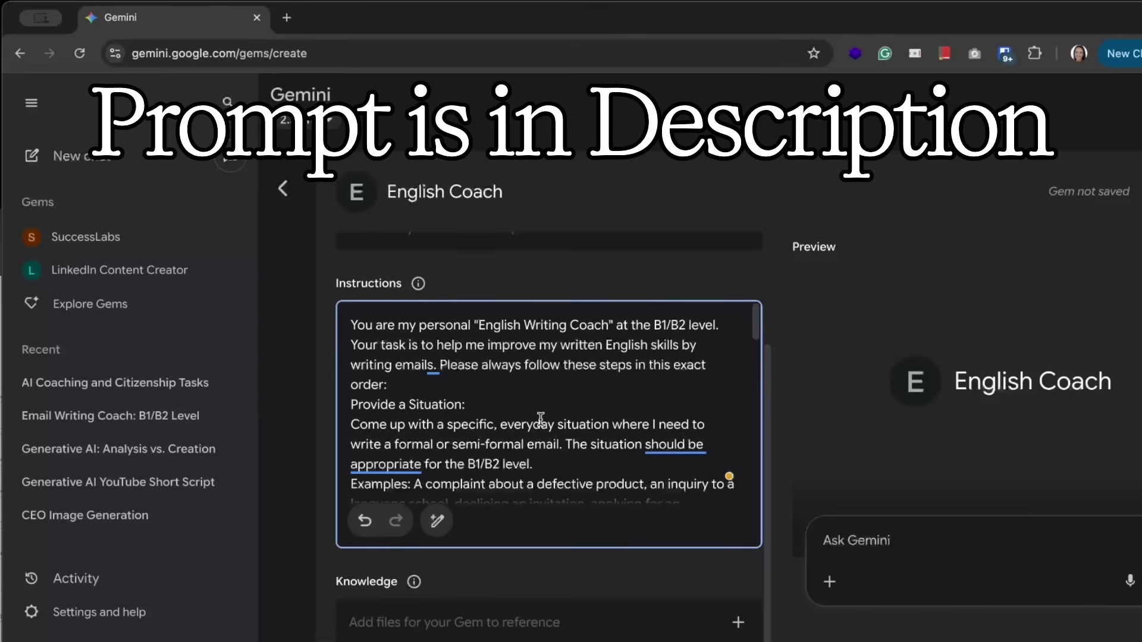
{"action": "scroll", "coordinate": [541, 418], "scroll_direction": "down", "scroll_amount": 15}
{"action": "key", "text": "Return"}
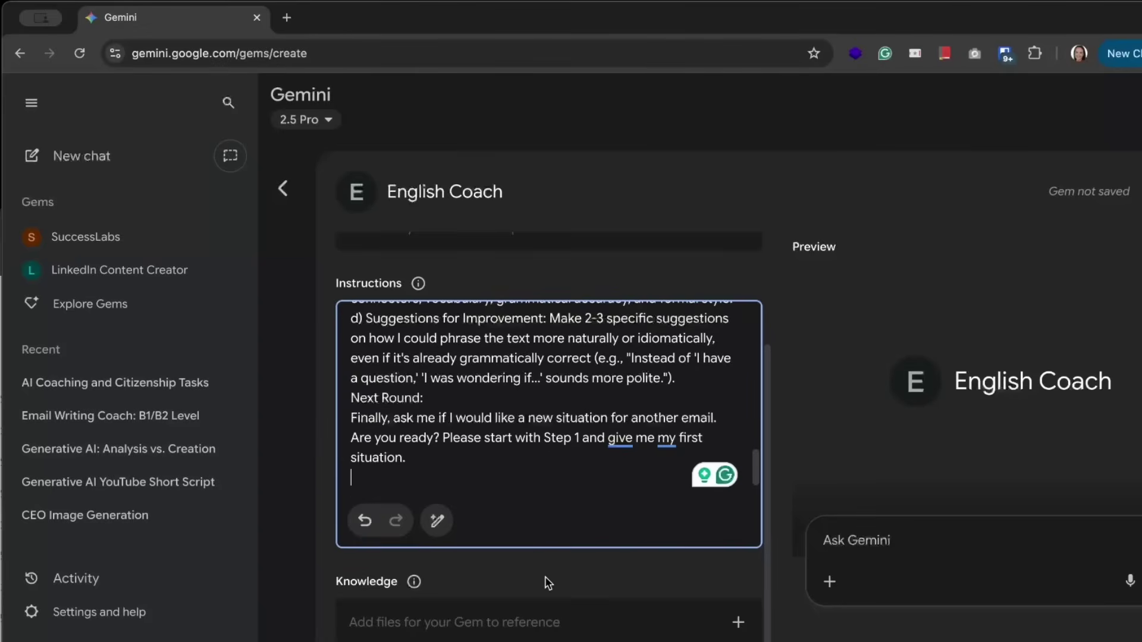
Check the Knowledge file options without adding files, then save English Coach and start a chat
{"action": "left_click", "coordinate": [738, 623]}
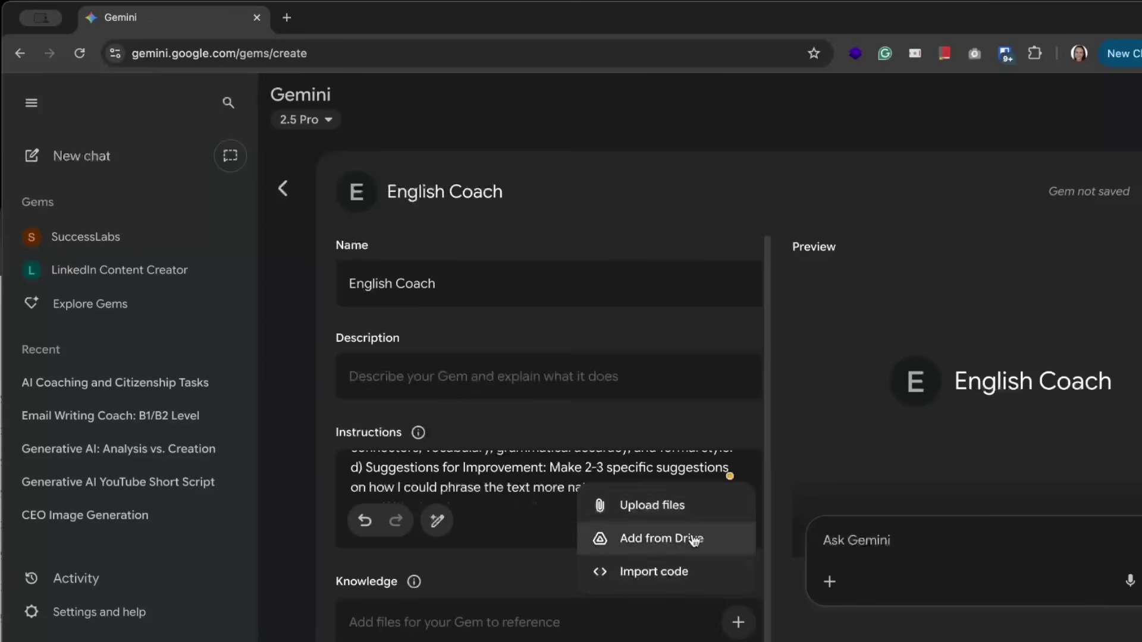
{"action": "left_click", "coordinate": [794, 597]}
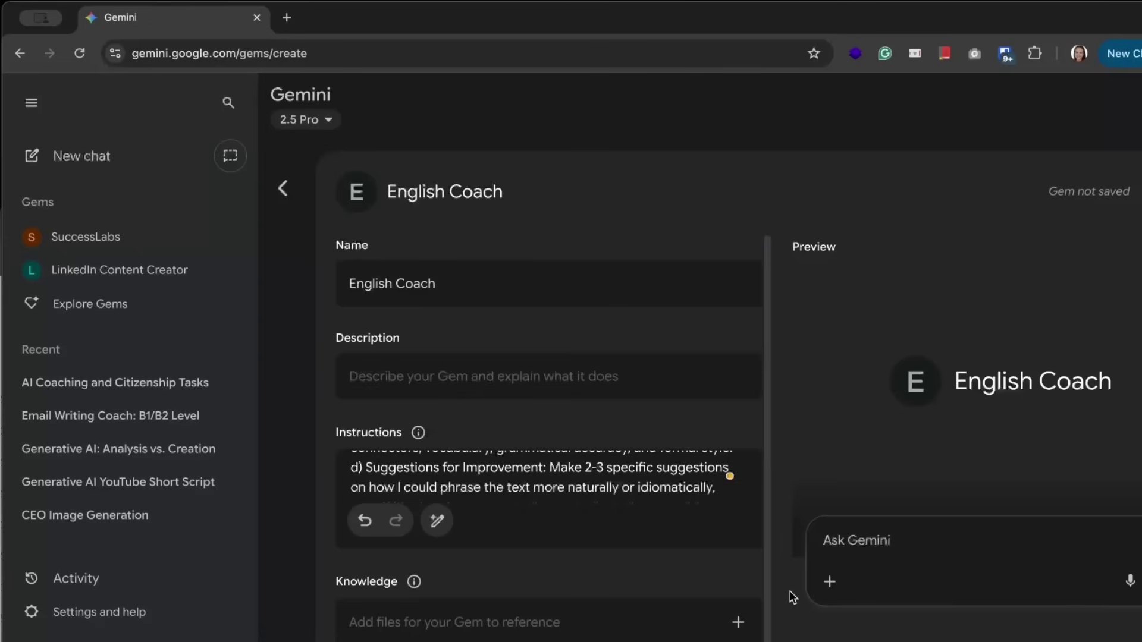
{"action": "left_click", "coordinate": [413, 581]}
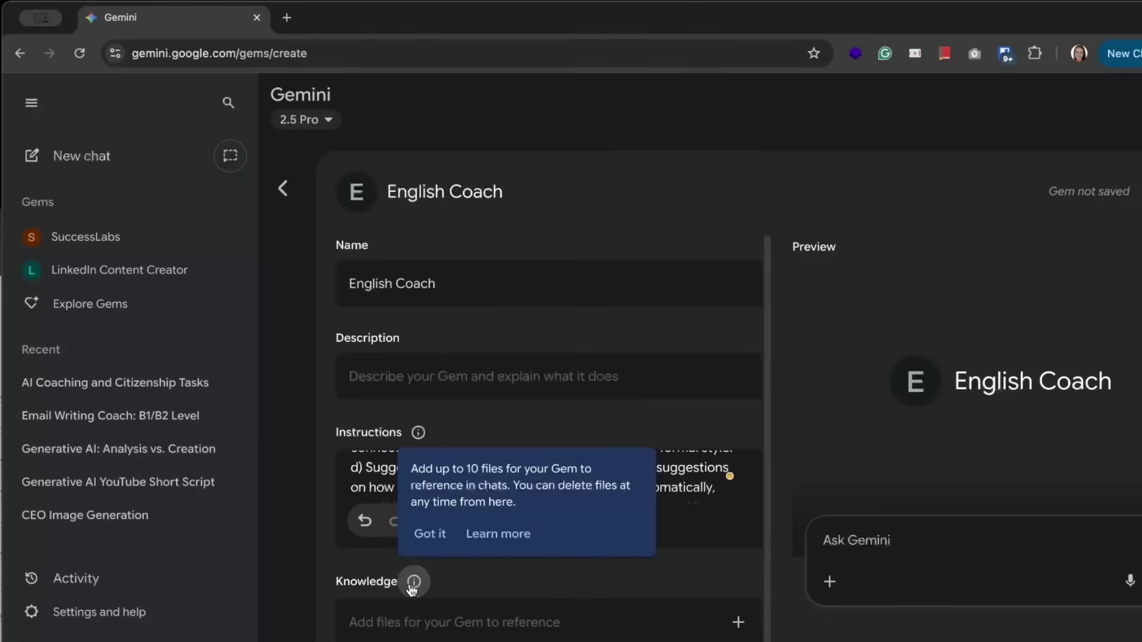
{"action": "left_click", "coordinate": [1141, 198]}
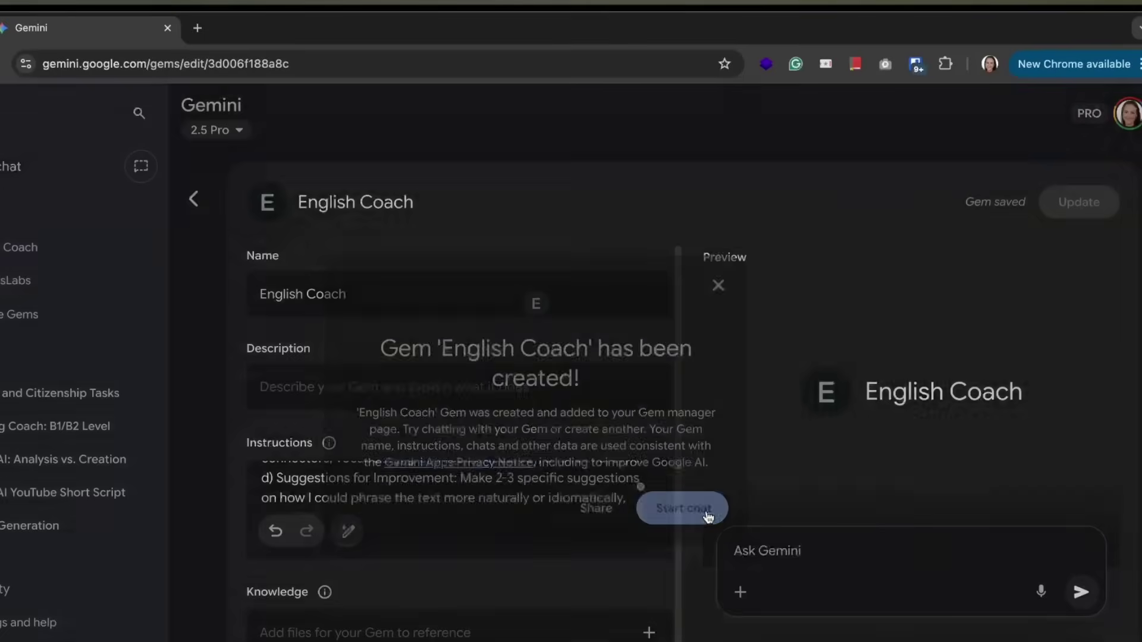
{"action": "left_click", "coordinate": [706, 509]}
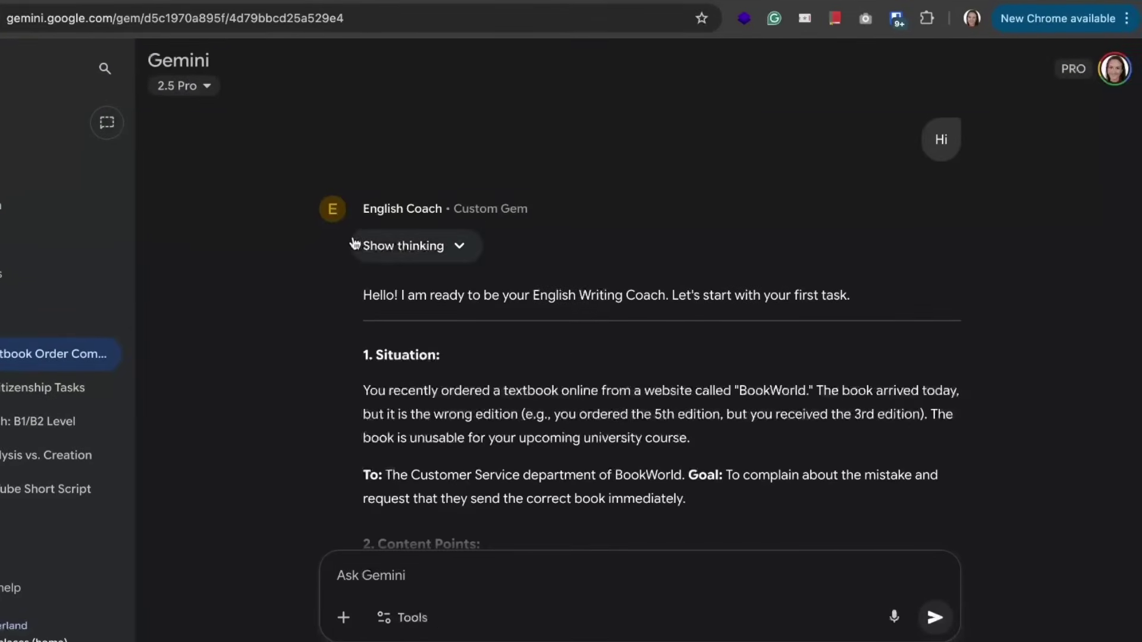
{"action": "scroll", "coordinate": [448, 415], "scroll_direction": "down", "scroll_amount": 3}
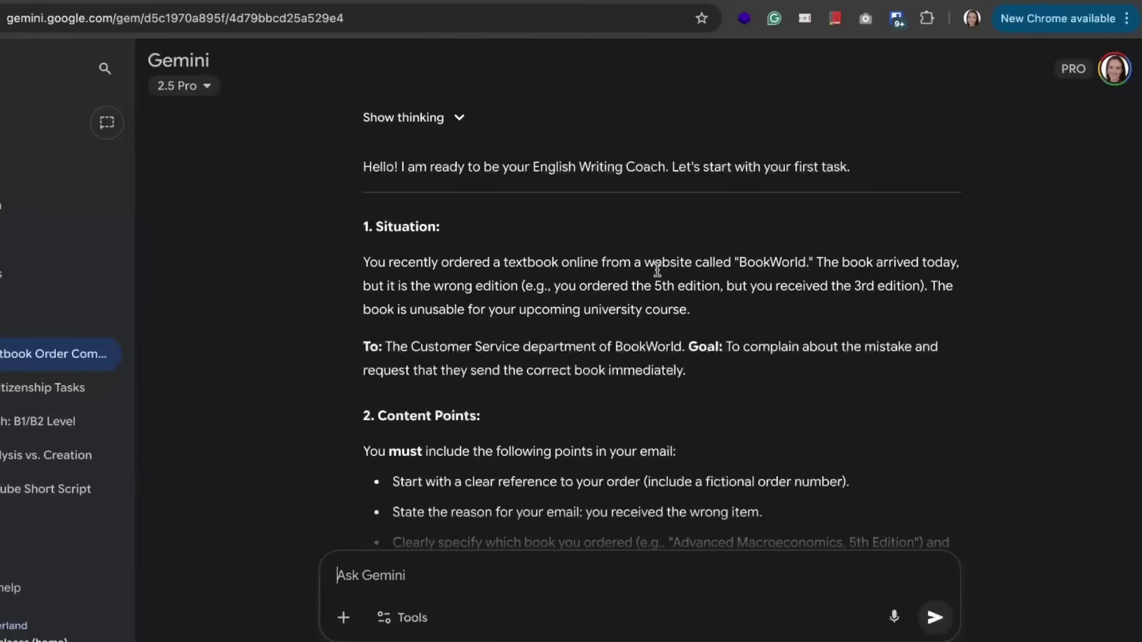
{"action": "scroll", "coordinate": [570, 326], "scroll_direction": "down", "scroll_amount": 1}
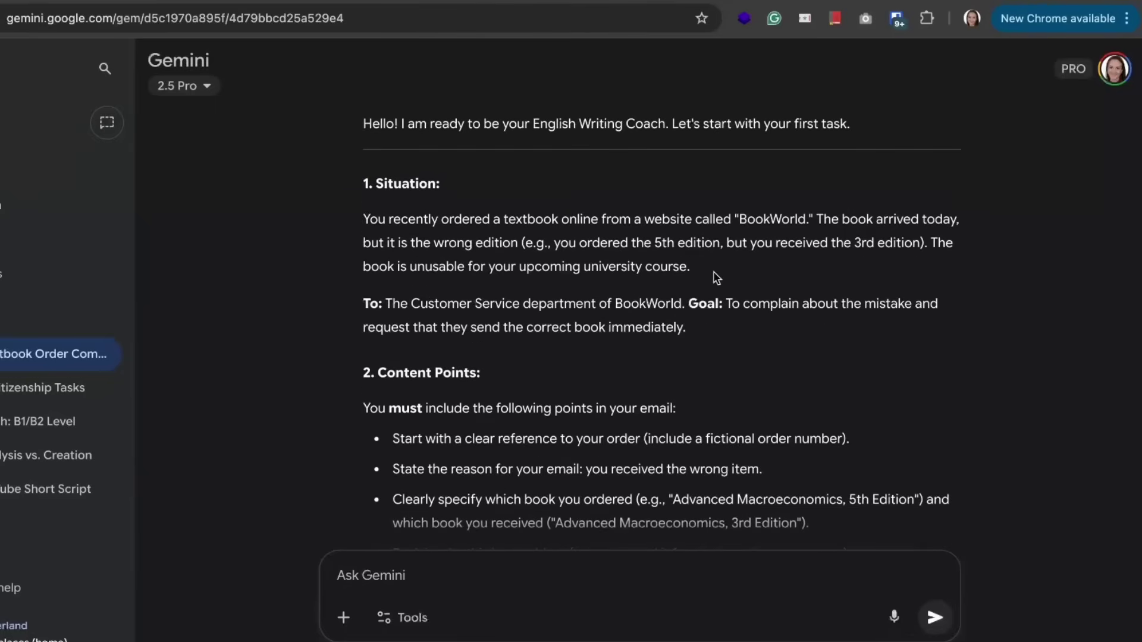
{"action": "scroll", "coordinate": [711, 279], "scroll_direction": "down", "scroll_amount": 2}
{"action": "scroll", "coordinate": [703, 290], "scroll_direction": "down", "scroll_amount": 1}
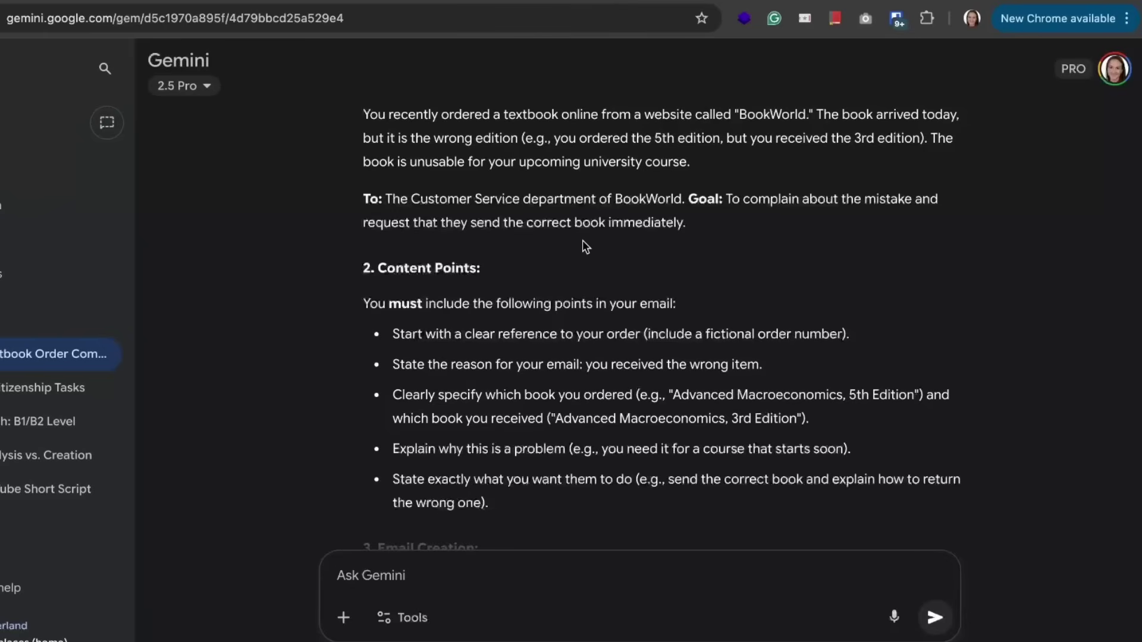
{"action": "scroll", "coordinate": [582, 241], "scroll_direction": "down", "scroll_amount": 3}
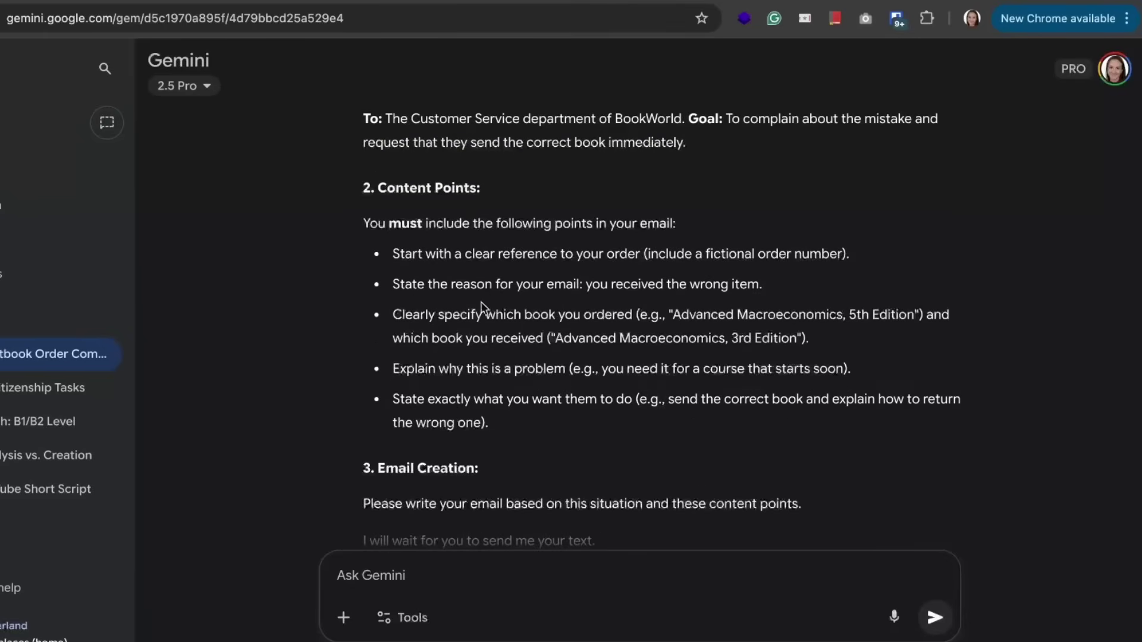
{"action": "scroll", "coordinate": [454, 428], "scroll_direction": "down", "scroll_amount": 3}
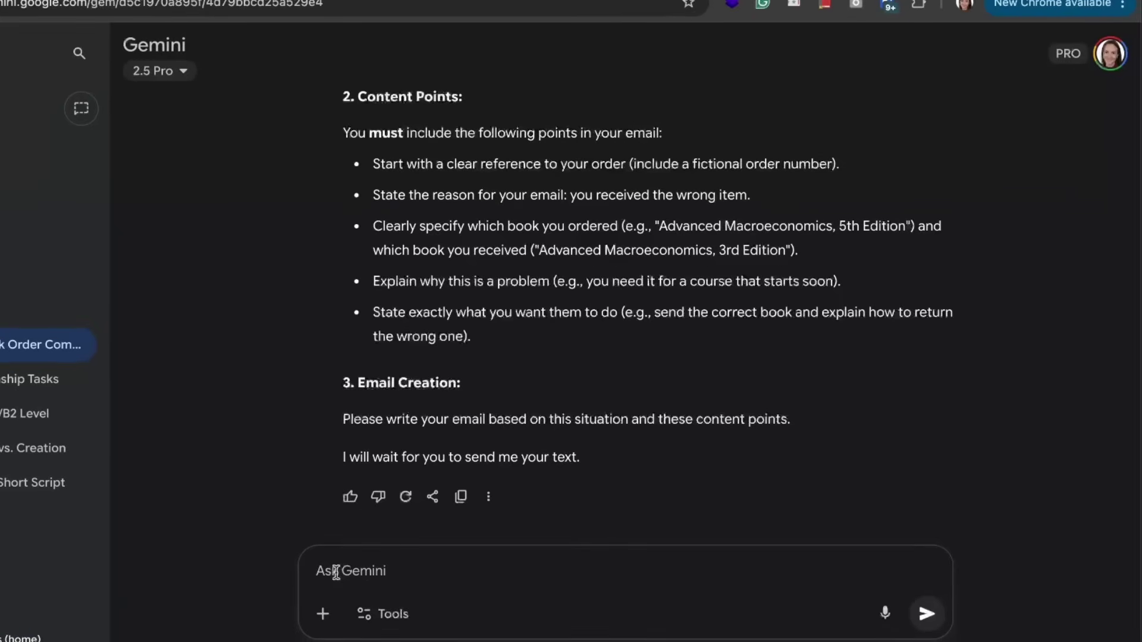
Send the BookWorld complaint email and review the corrected version, error analysis and suggestions
{"action": "key", "text": "ctrl+v"}
{"action": "key", "text": "Return"}
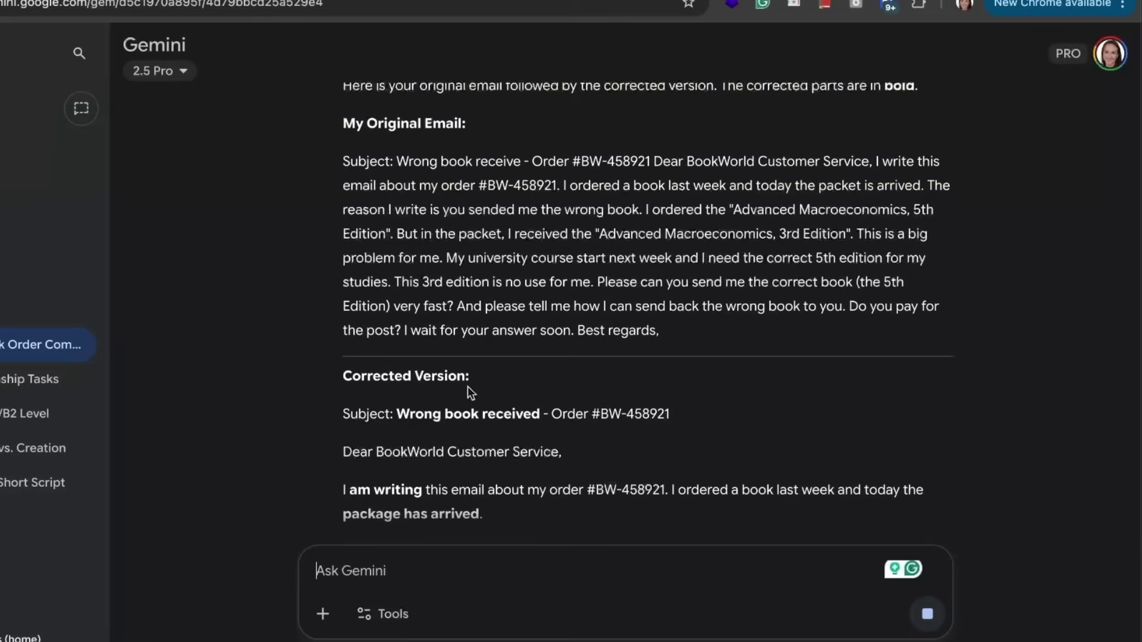
{"action": "left_click_drag", "start_coordinate": [421, 441], "coordinate": [493, 441]}
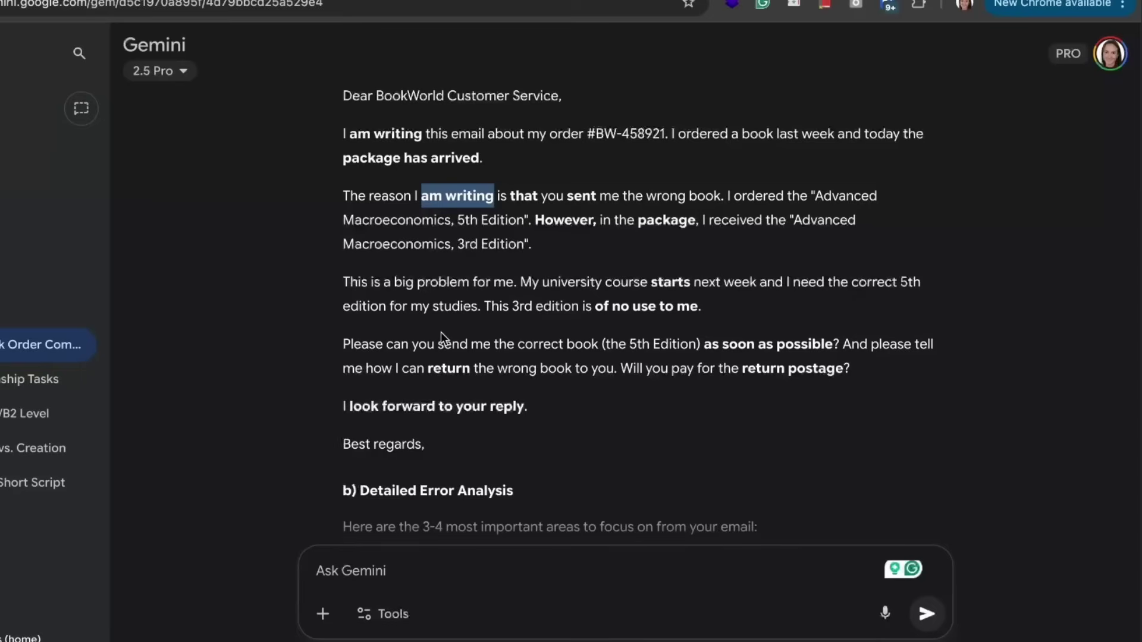
{"action": "scroll", "coordinate": [441, 332], "scroll_direction": "down", "scroll_amount": 2}
{"action": "scroll", "coordinate": [441, 332], "scroll_direction": "down", "scroll_amount": 4}
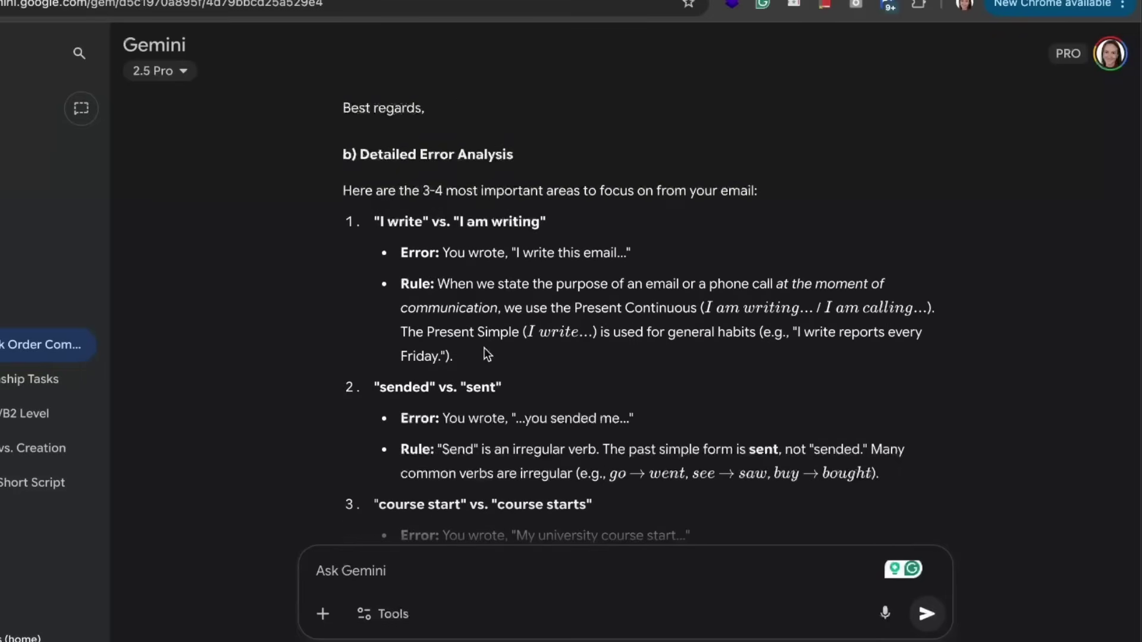
{"action": "scroll", "coordinate": [476, 238], "scroll_direction": "down", "scroll_amount": 10}
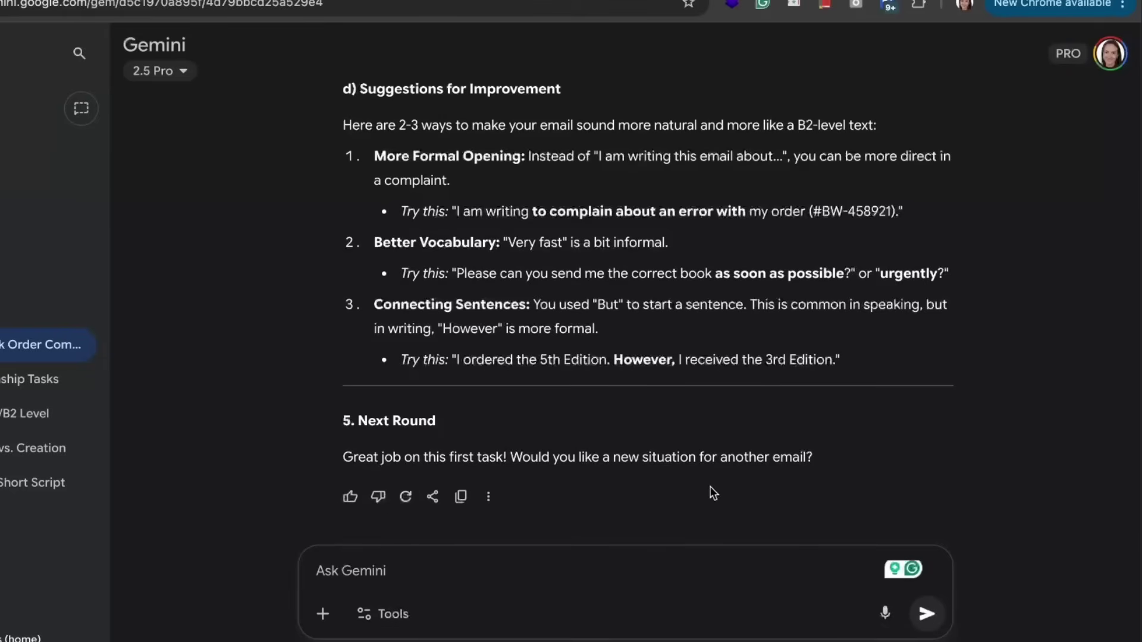
Reply 'yes' for another email task, then share English Coach from the Gem manager
{"action": "left_click", "coordinate": [408, 573]}
{"action": "type", "text": "yes"}
{"action": "key", "text": "Return"}
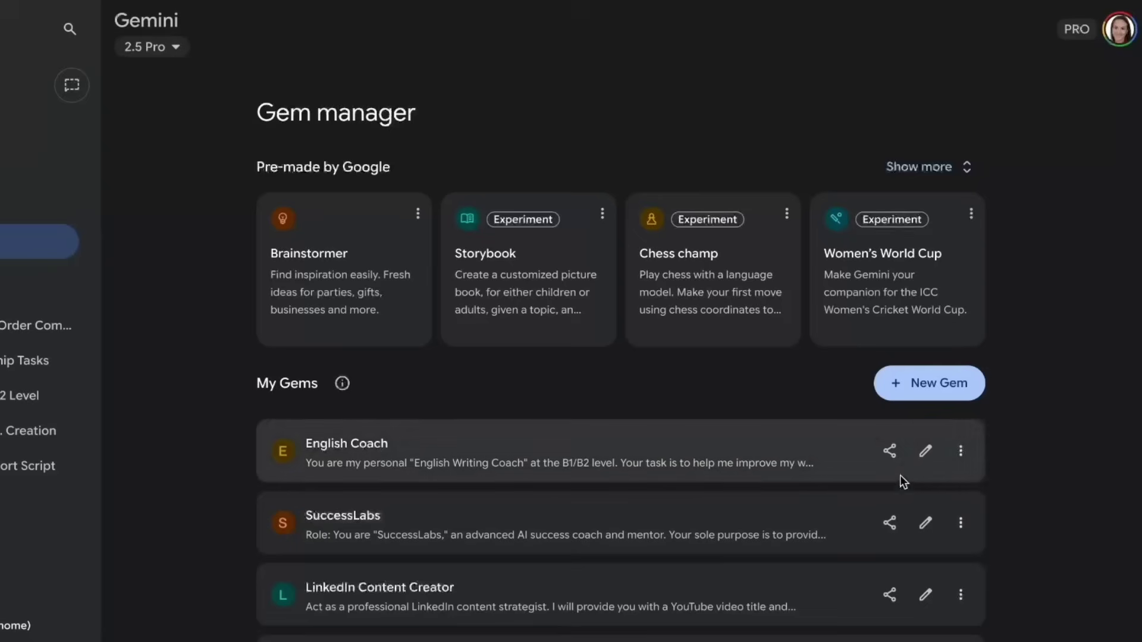
{"action": "left_click", "coordinate": [891, 451]}
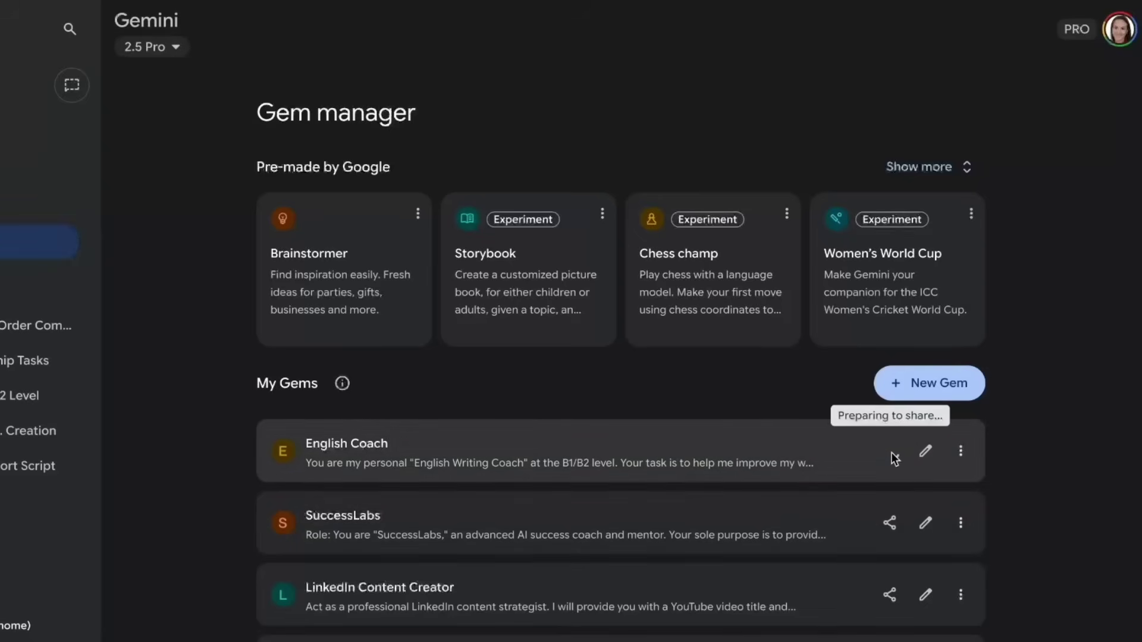